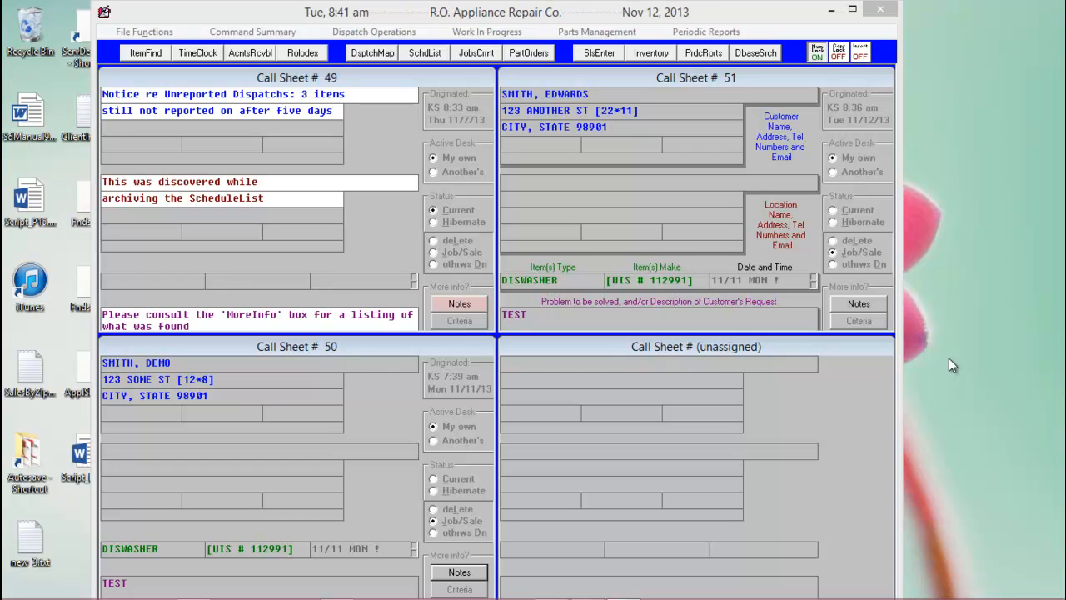
Open the received-funds management journal and start receiving a payment on accounts receivable, with checks as the kind of fund
{"action": "key", "text": "ctrl+F9"}
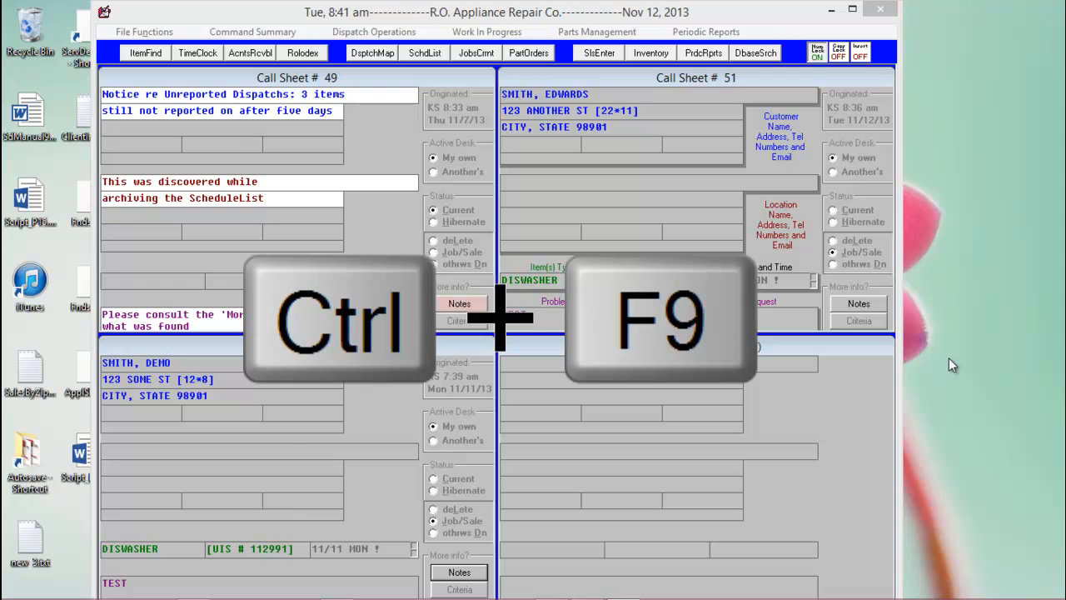
{"action": "left_click", "coordinate": [463, 38]}
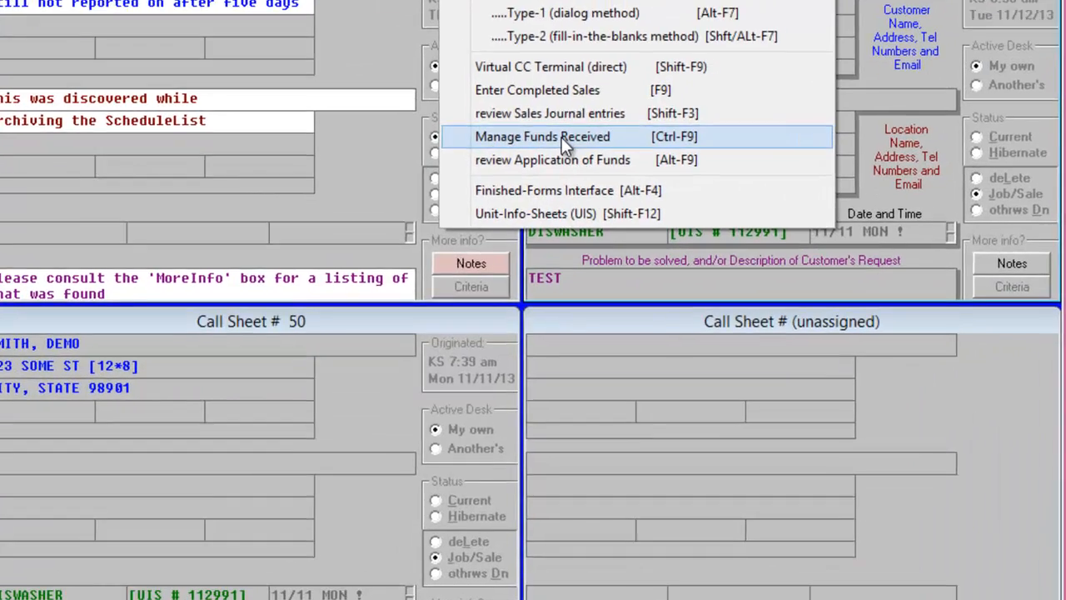
{"action": "left_click", "coordinate": [513, 210]}
{"action": "left_click", "coordinate": [820, 104]}
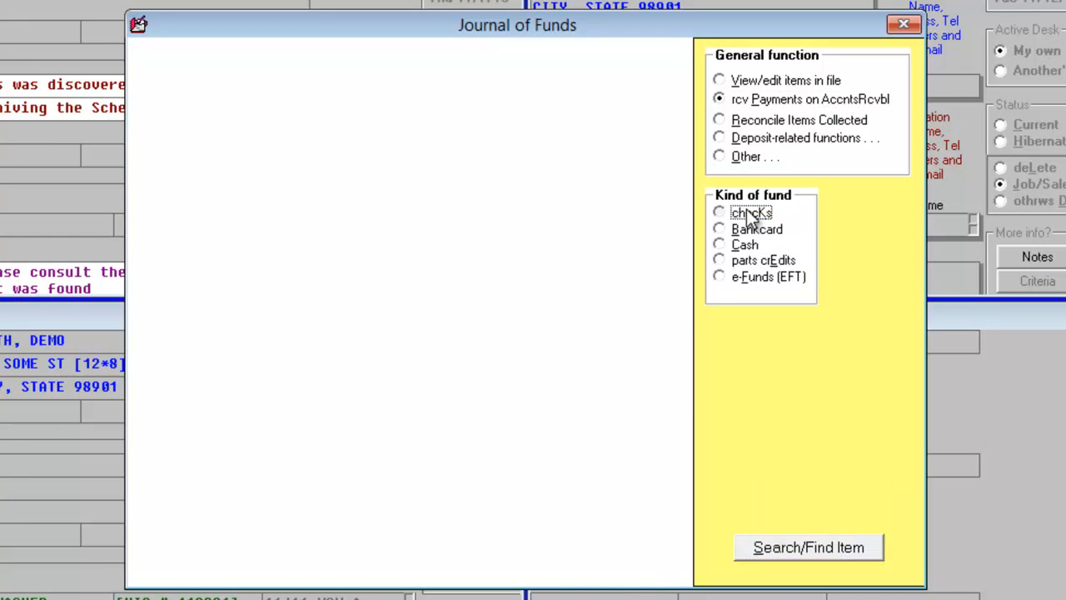
{"action": "left_click", "coordinate": [749, 213]}
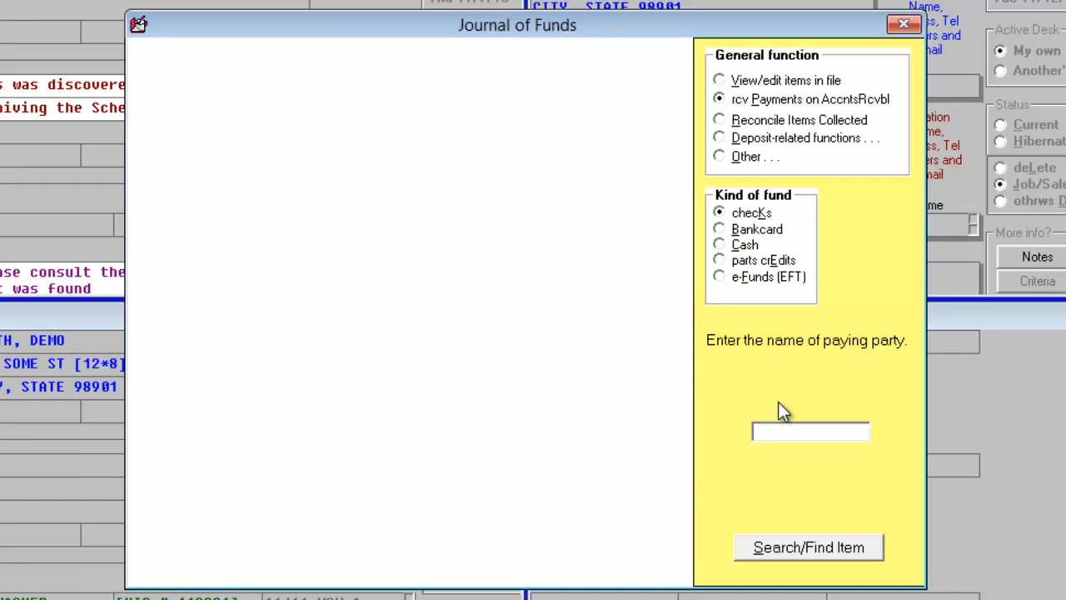
Enter the payment details: paying party WHIRLPOOL, check serial number 89879 and amount 395.74
{"action": "type", "text": "WHIRLPOOL"}
{"action": "key", "text": "Return"}
{"action": "type", "text": "89879"}
{"action": "key", "text": "Return"}
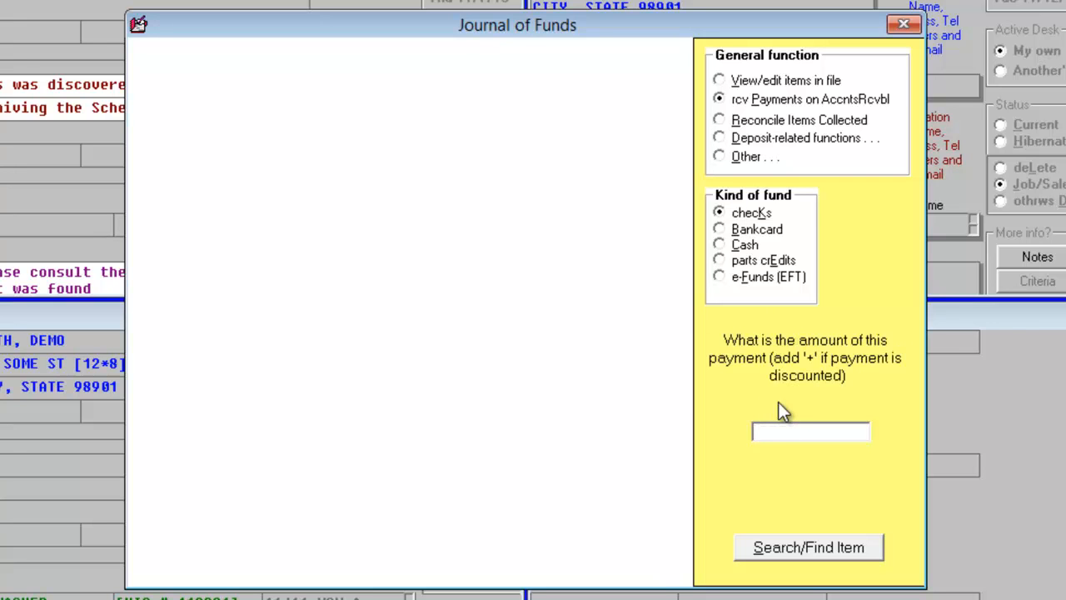
{"action": "type", "text": "395.74"}
{"action": "key", "text": "Return"}
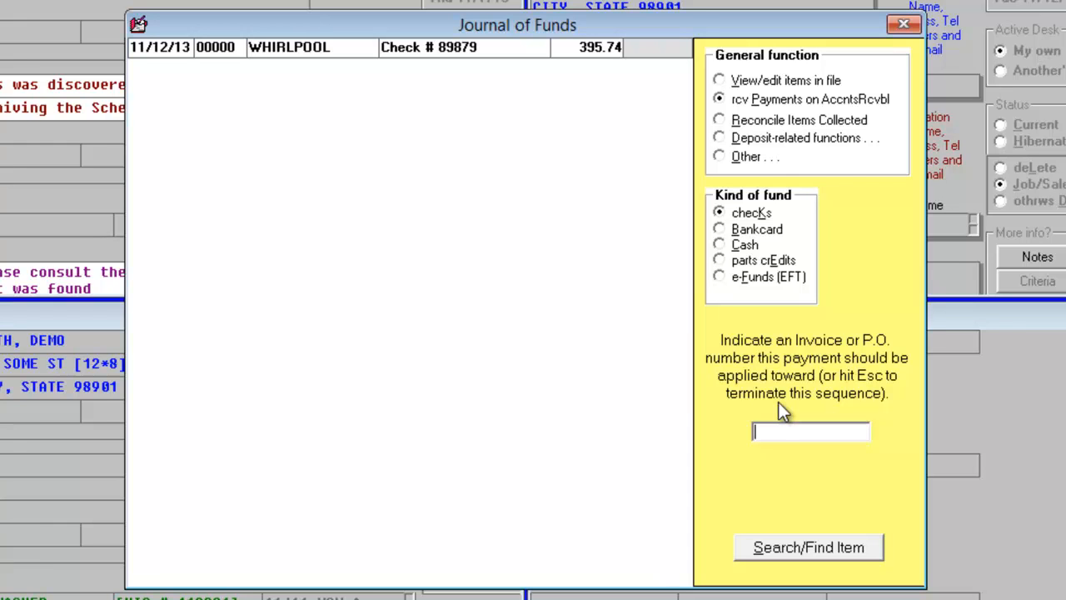
Apply the Whirlpool check toward invoice 126099 and accept the matching receivable as it is
{"action": "type", "text": "126099"}
{"action": "key", "text": "Return"}
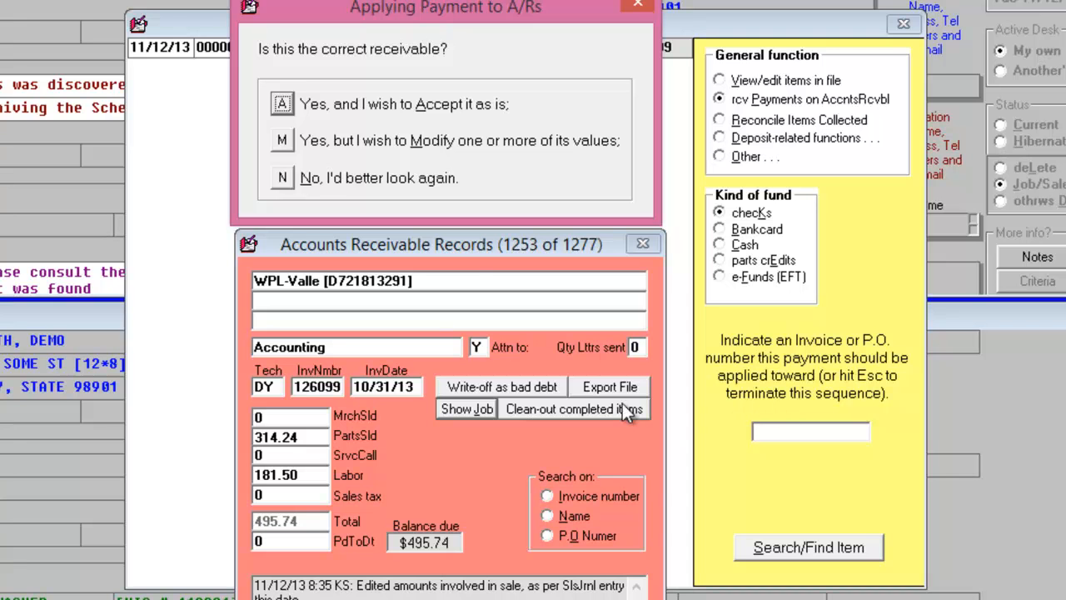
{"action": "left_click", "coordinate": [284, 104]}
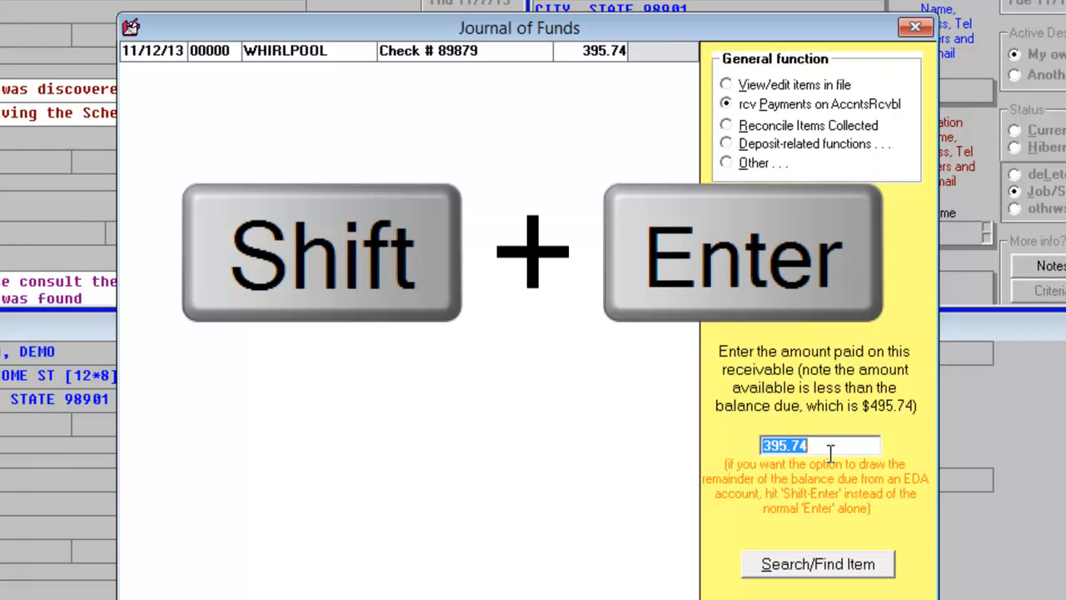
Apply 395.74 with the remaining balance drawn from an EDA account, authorize it with the security password, and end the invoice sequence
{"action": "key", "text": "shift+Return"}
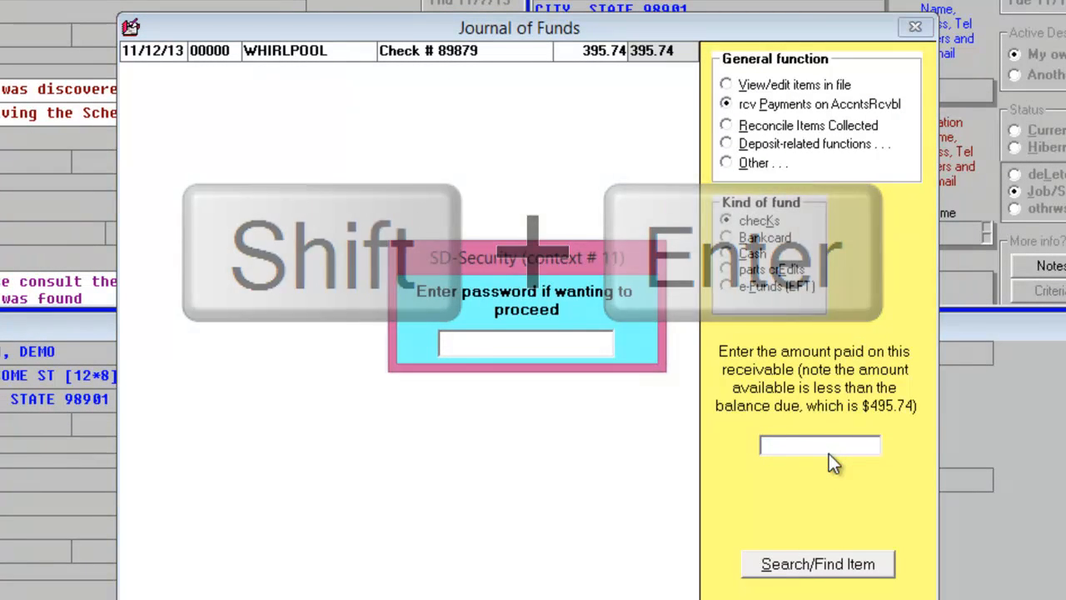
{"action": "type", "text": "*"}
{"action": "key", "text": "Return"}
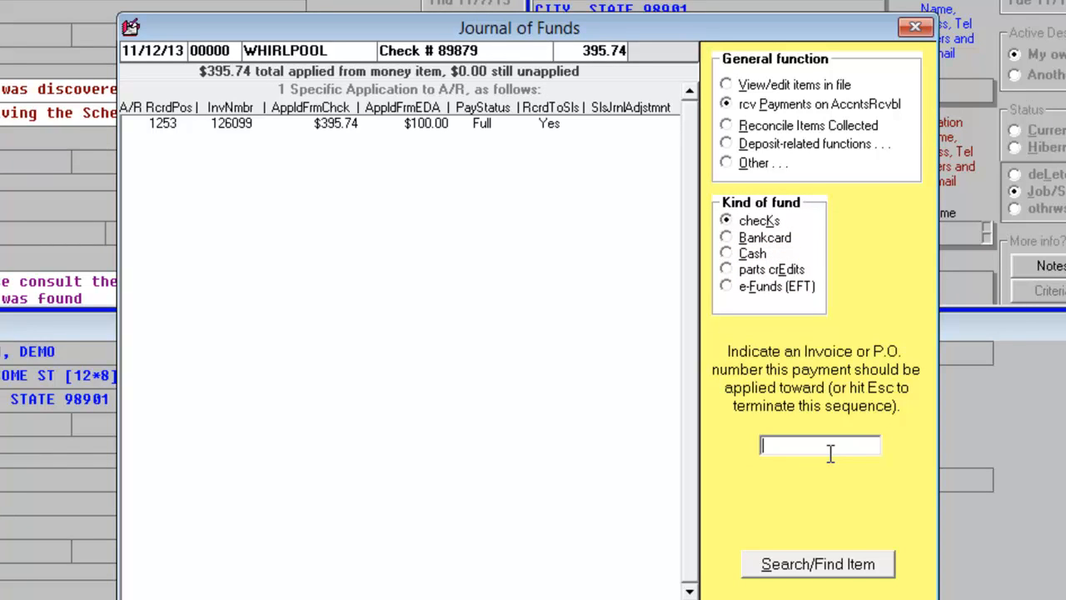
{"action": "key", "text": "Escape"}
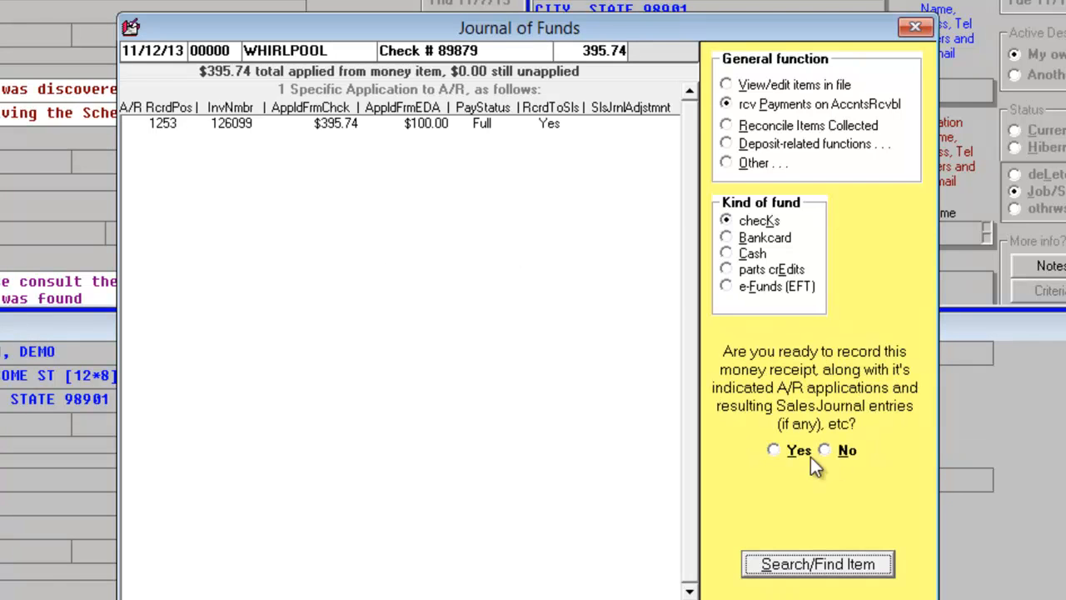
Record the Whirlpool money receipt against the DemoData.4P4.EDA file and acknowledge the account balance notice
{"action": "left_click", "coordinate": [779, 454]}
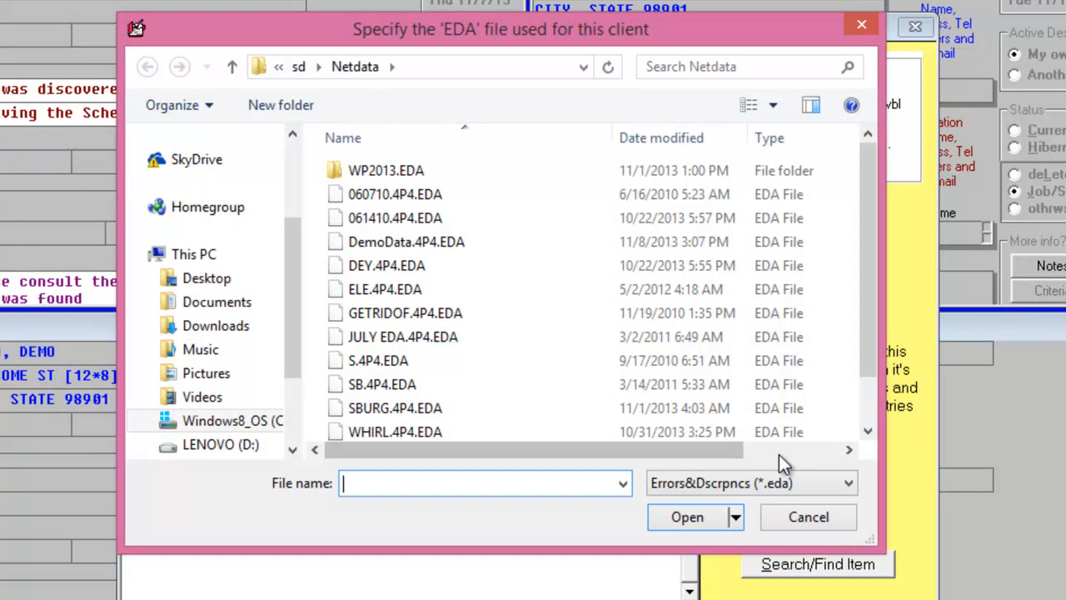
{"action": "left_click", "coordinate": [387, 241]}
{"action": "left_click", "coordinate": [668, 519]}
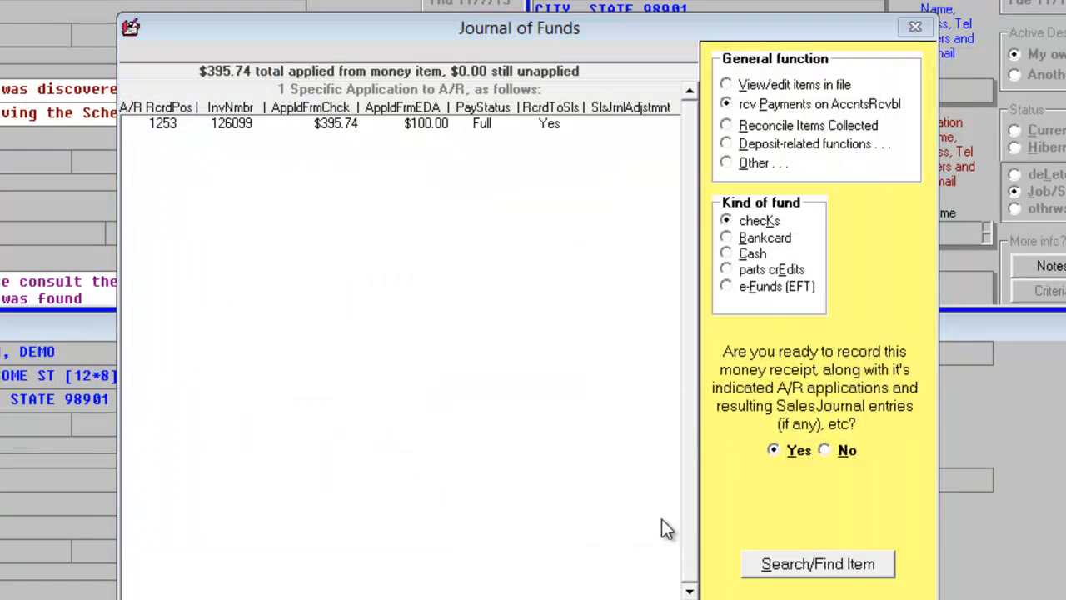
{"action": "left_click", "coordinate": [758, 337]}
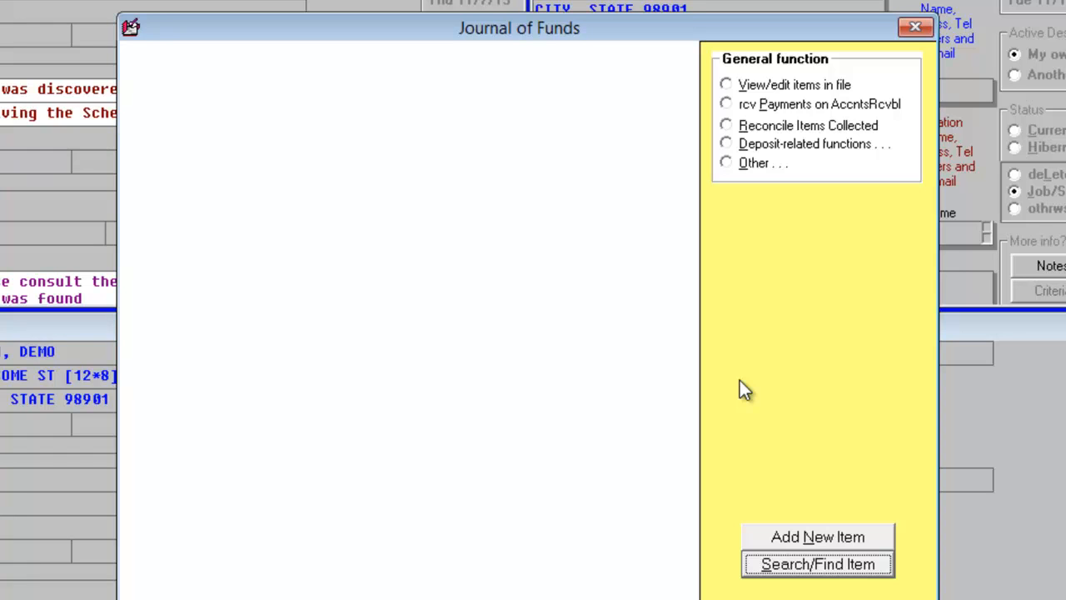
Start another check payment on accounts receivable for paying party PROPERTYM, with no check serial number and an amount of 0
{"action": "left_click", "coordinate": [780, 109]}
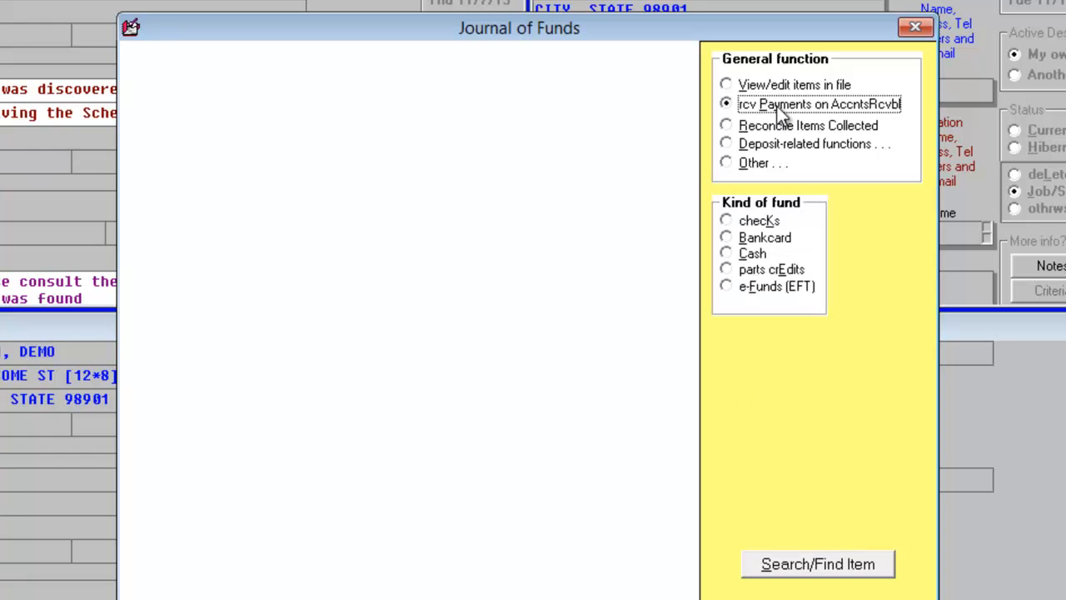
{"action": "left_click", "coordinate": [762, 223]}
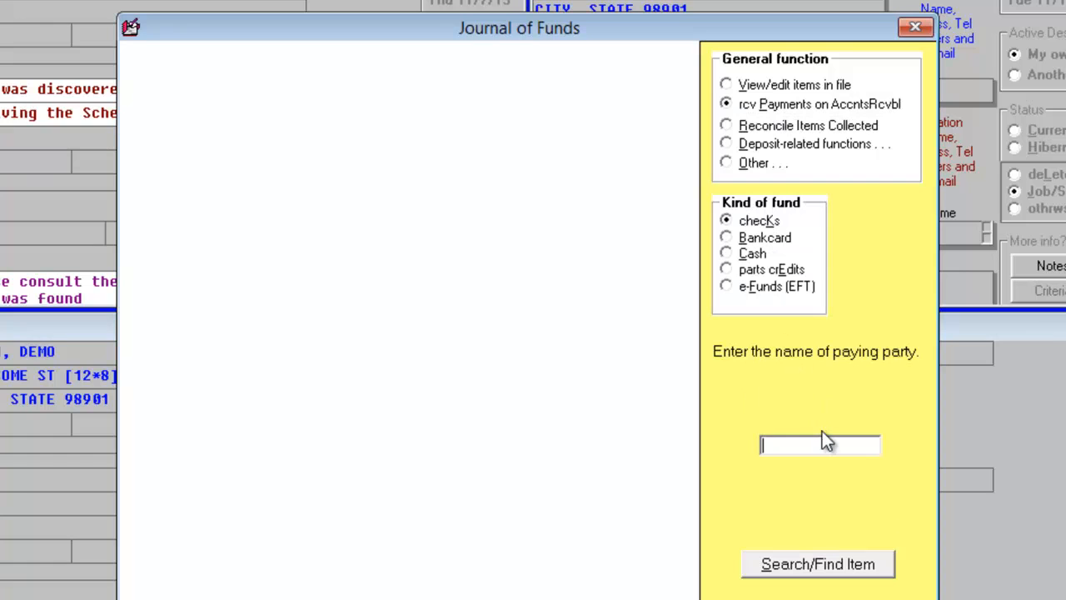
{"action": "type", "text": "PROPERTYM"}
{"action": "key", "text": "Return"}
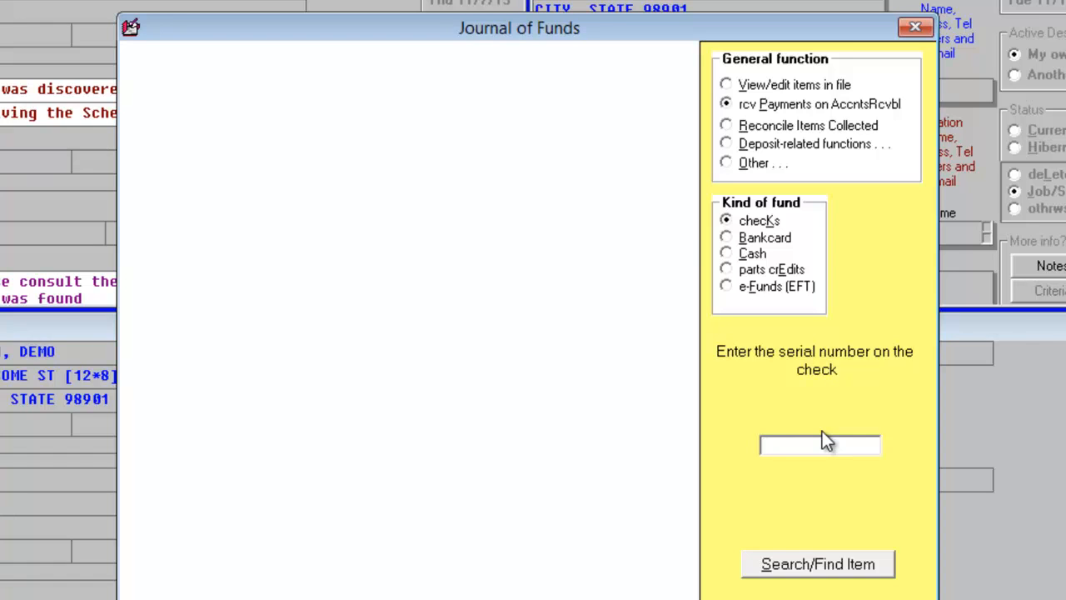
{"action": "type", "text": "0"}
{"action": "key", "text": "Return"}
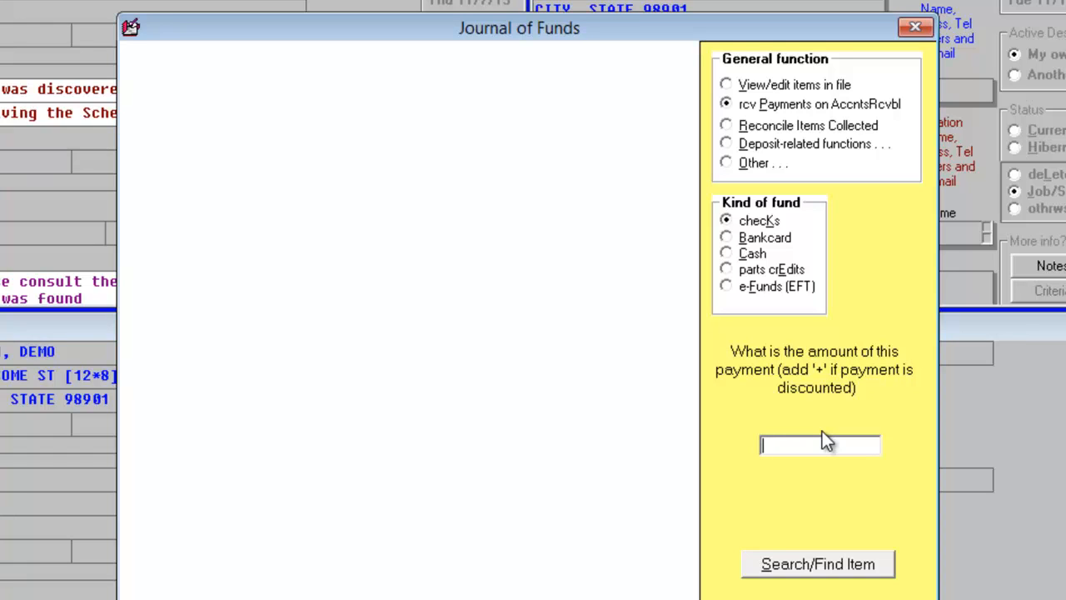
{"action": "type", "text": "0"}
{"action": "key", "text": "Return"}
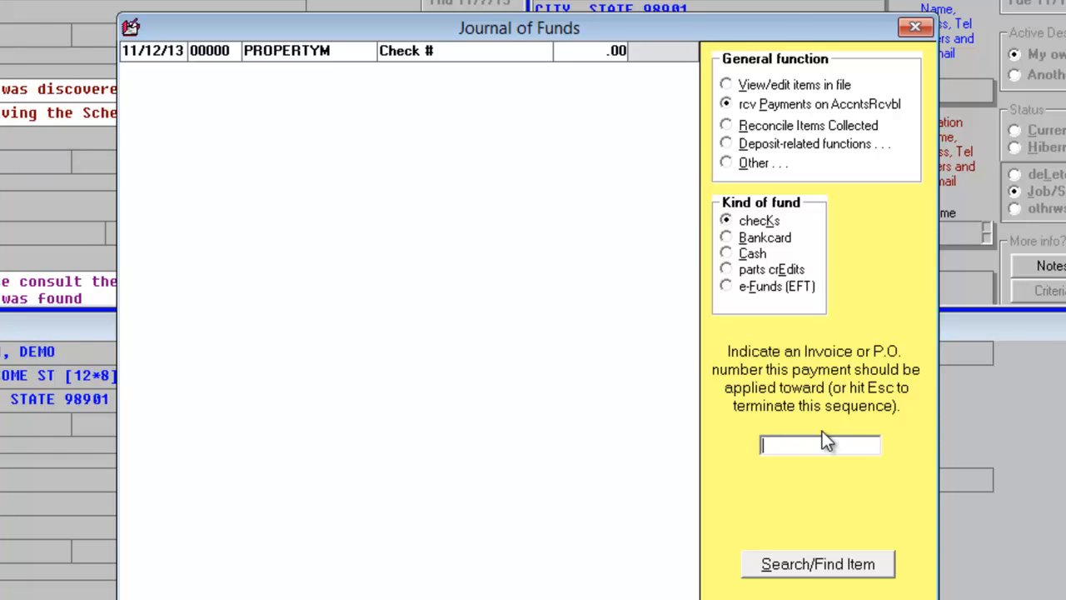
Apply the zero-amount payment toward invoice 128347 and accept the Property Management Company receivable as it is
{"action": "type", "text": "128347"}
{"action": "key", "text": "Return"}
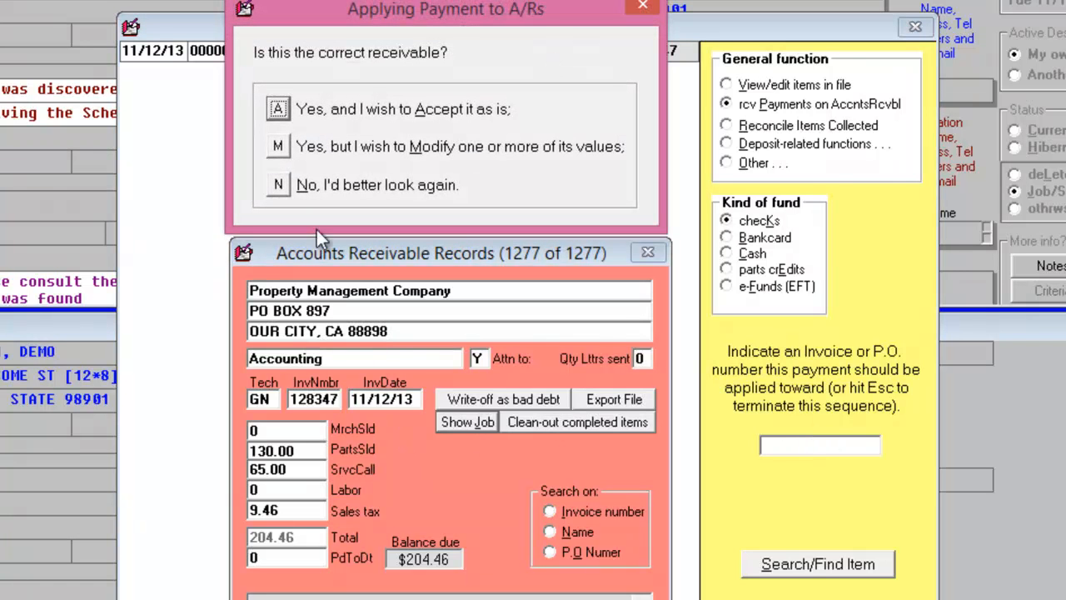
{"action": "left_click", "coordinate": [279, 108]}
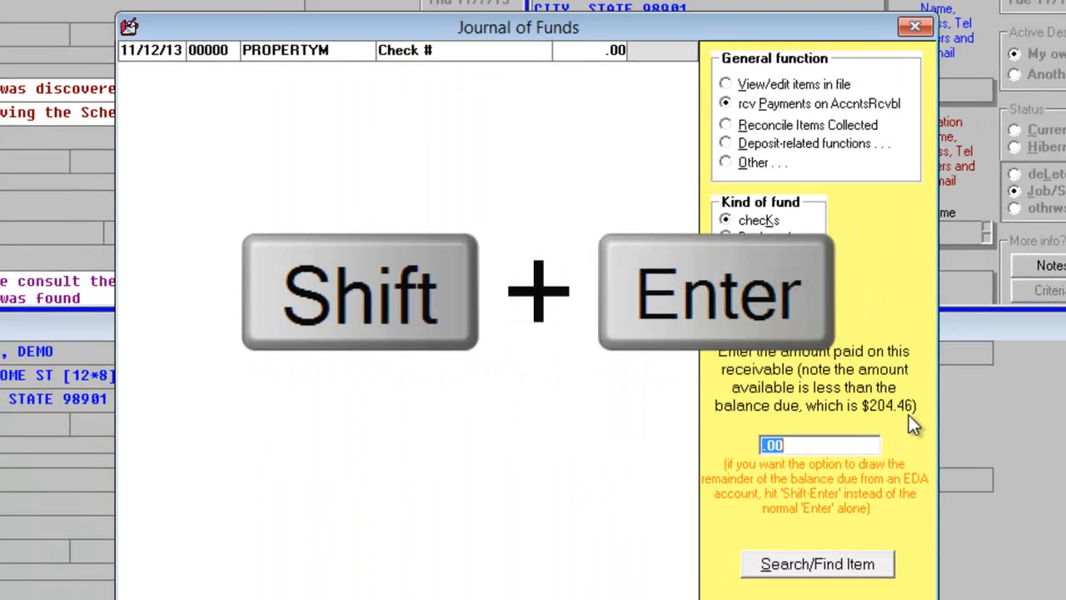
Draw the full balance of invoice 128347 from an EDA account, authorize it with the security password, and end the invoice sequence
{"action": "left_click", "coordinate": [842, 449]}
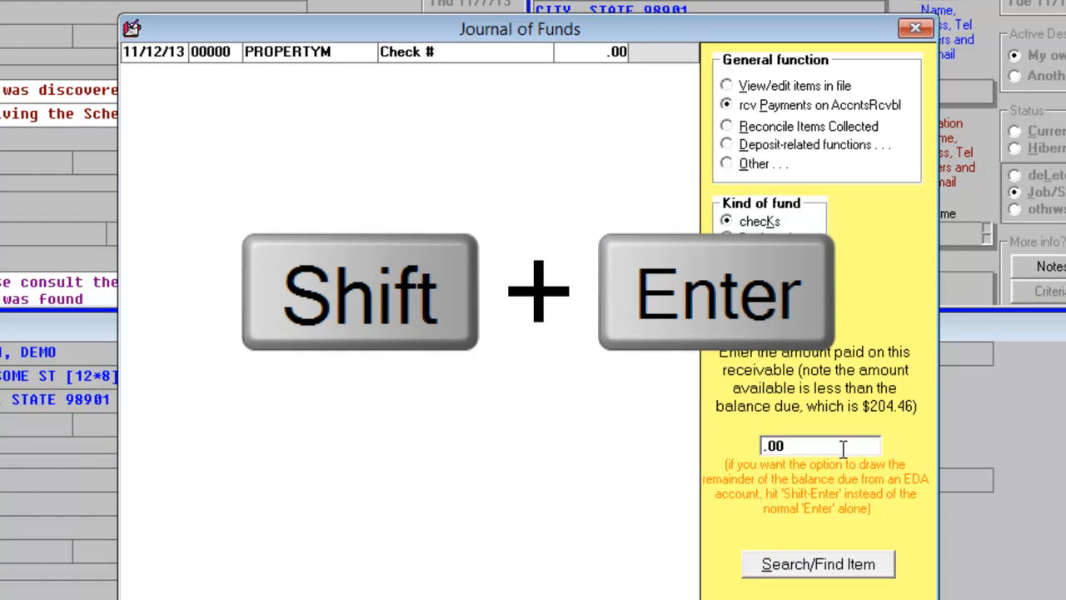
{"action": "key", "text": "shift+Return"}
{"action": "type", "text": "*"}
{"action": "key", "text": "Return"}
{"action": "key", "text": "Escape"}
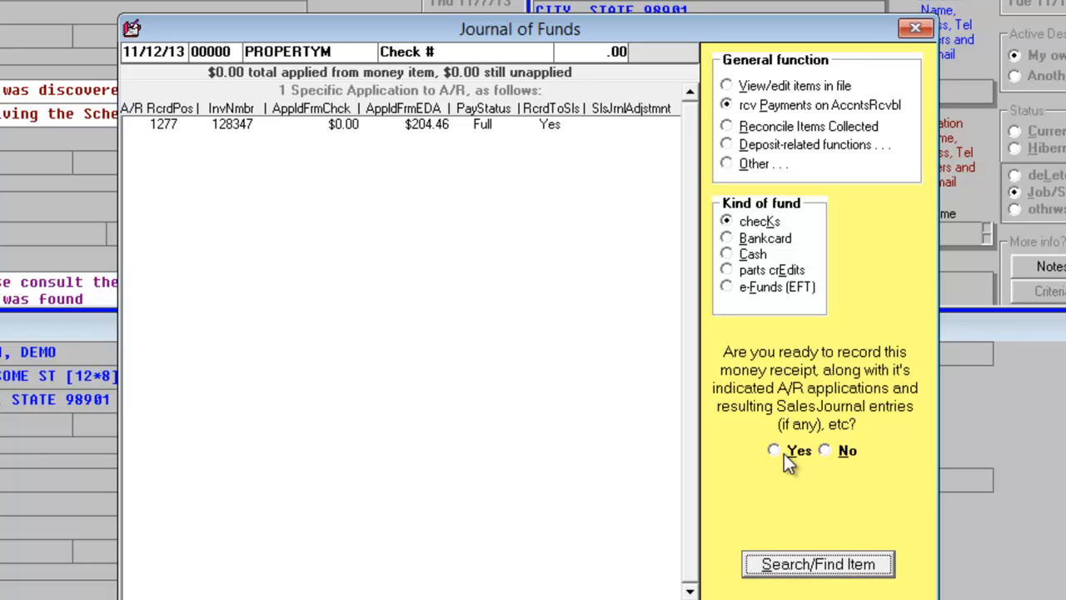
Record the PROPERTYM receipt against DemoData.4P4.EDA, acknowledge the balance notice, and close the Journal of Funds
{"action": "left_click", "coordinate": [784, 454]}
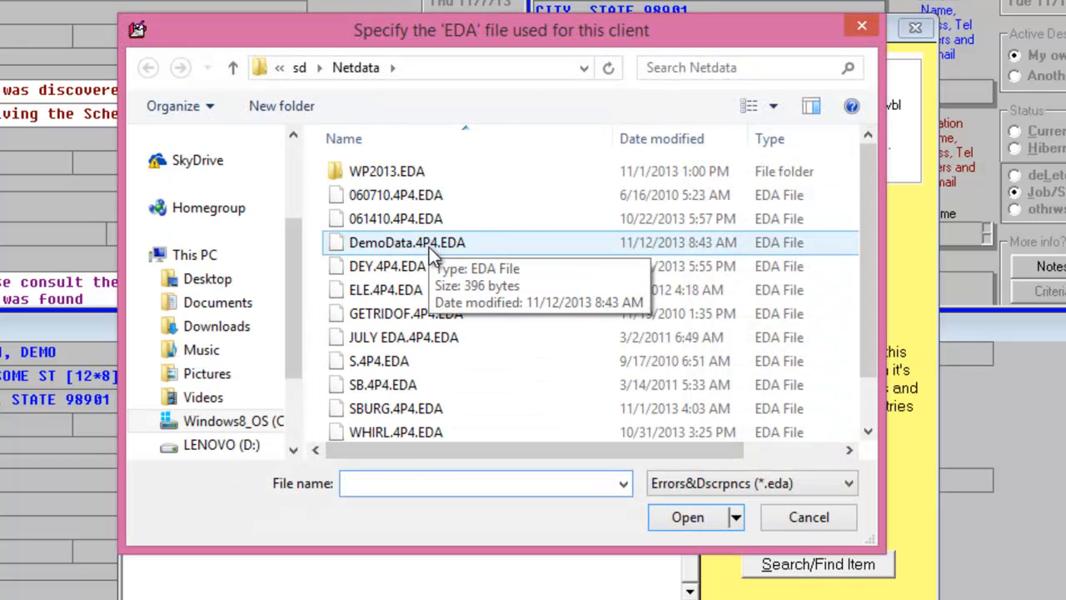
{"action": "left_click", "coordinate": [429, 247]}
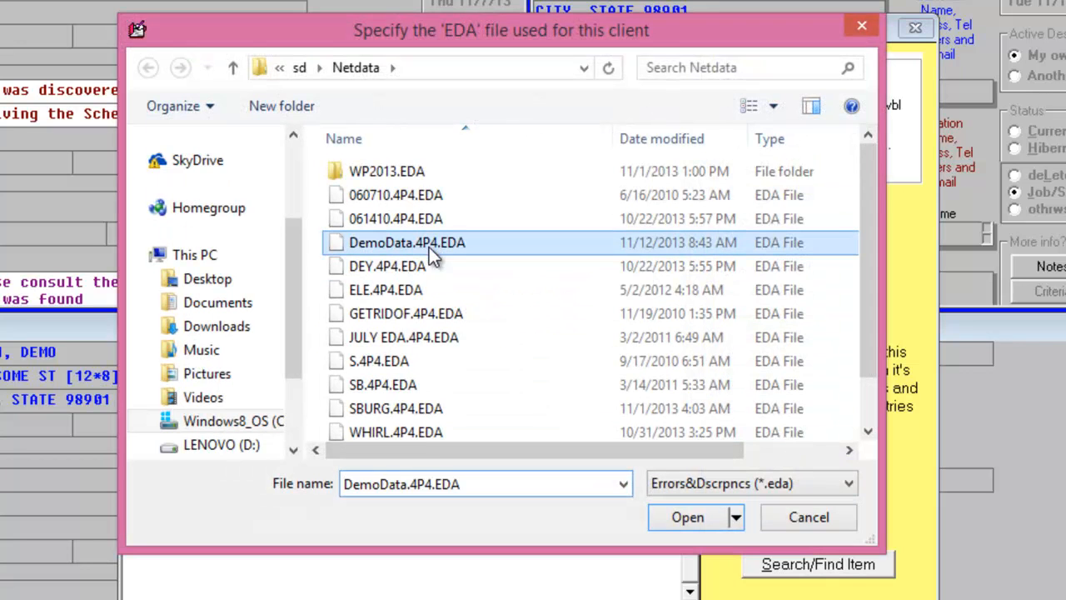
{"action": "left_click", "coordinate": [688, 518]}
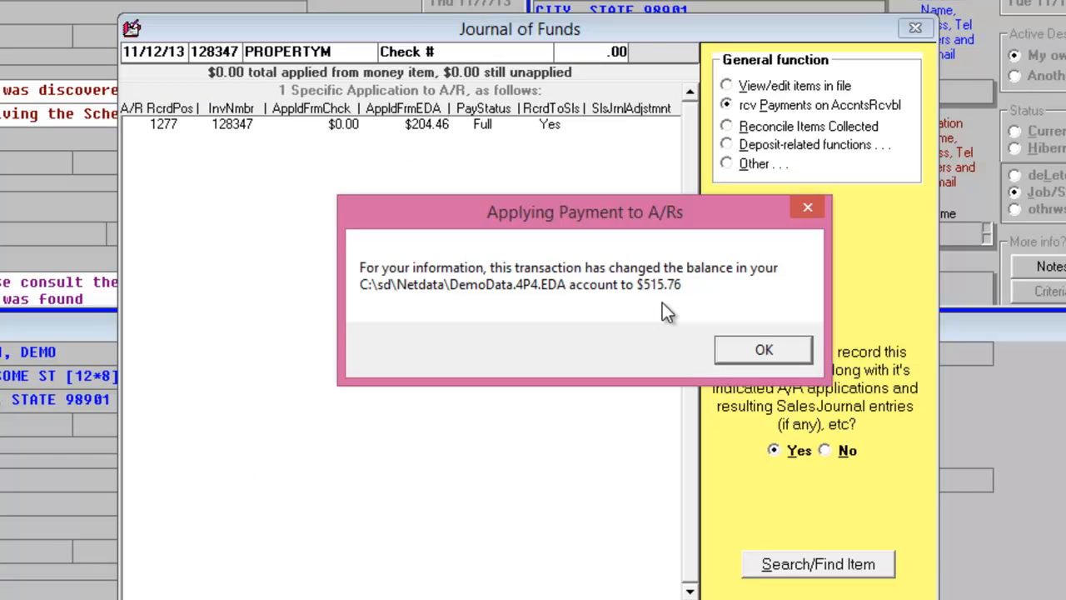
{"action": "left_click", "coordinate": [764, 351]}
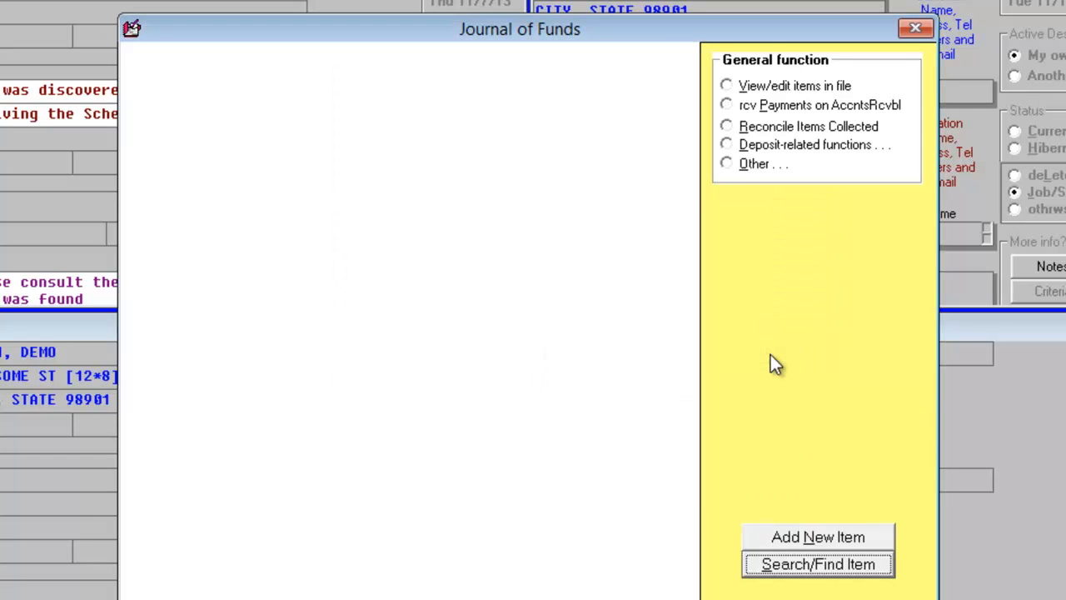
{"action": "left_click", "coordinate": [915, 29]}
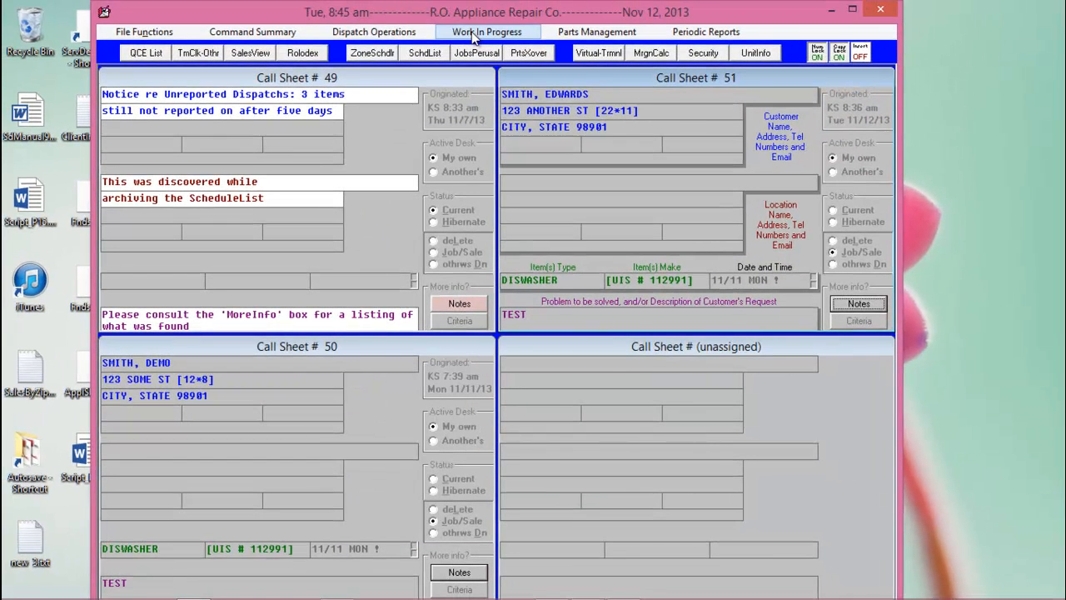
Review the application of funds journal, display the DemoData.4P4.EDA errors and discrepancies account in it, and close the journal
{"action": "left_click", "coordinate": [475, 33]}
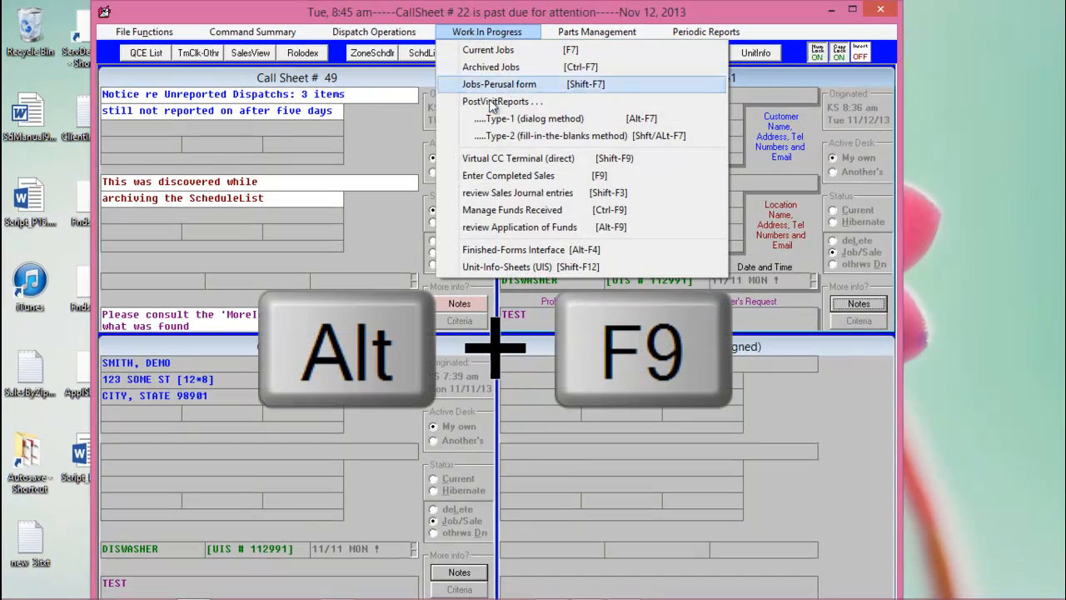
{"action": "left_click", "coordinate": [524, 228]}
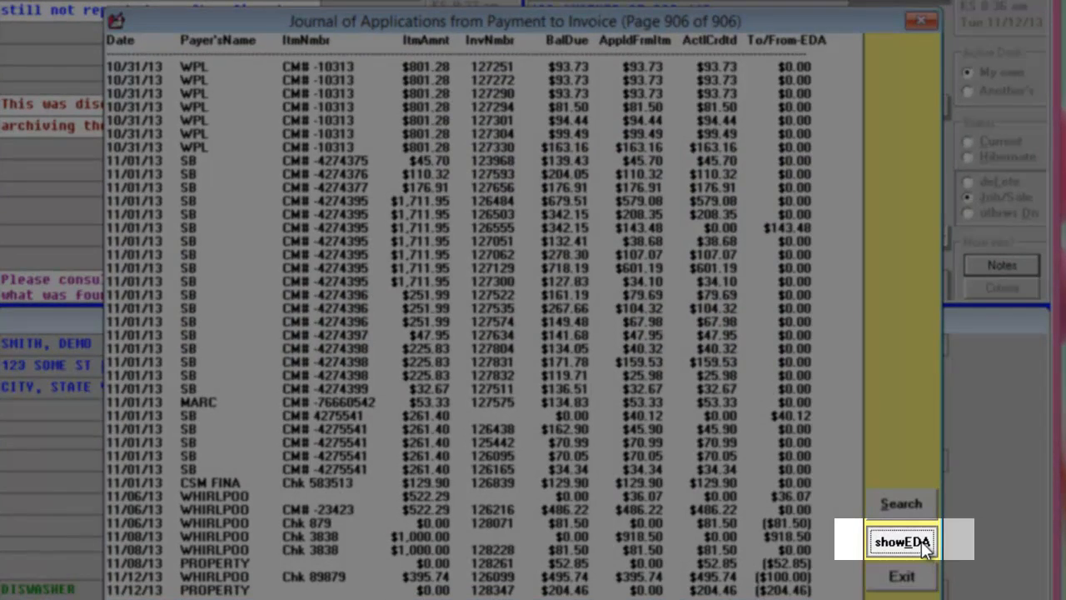
{"action": "left_click", "coordinate": [921, 541]}
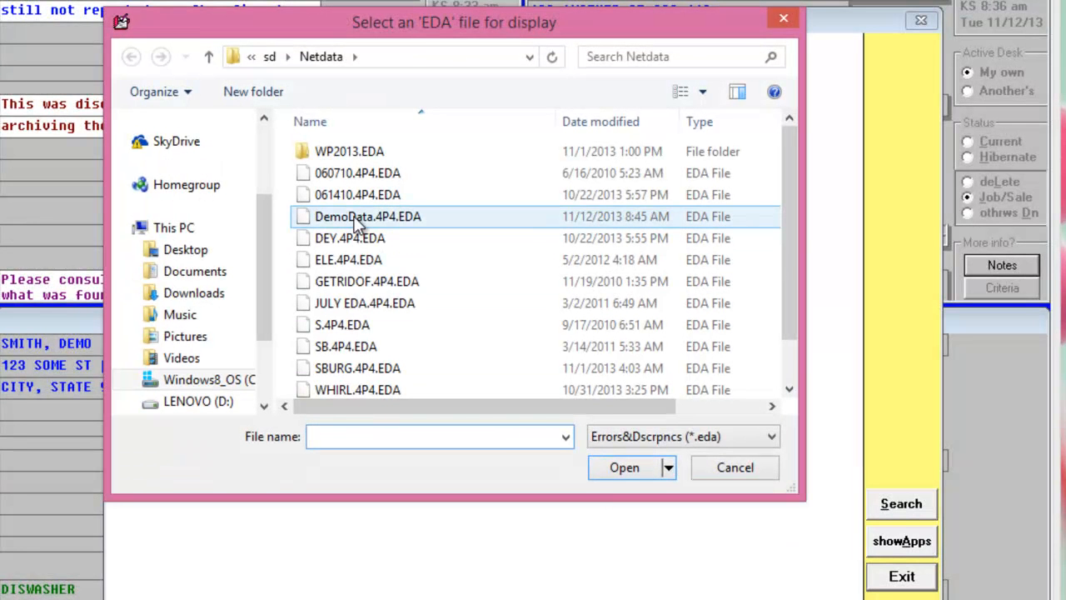
{"action": "left_click", "coordinate": [355, 218]}
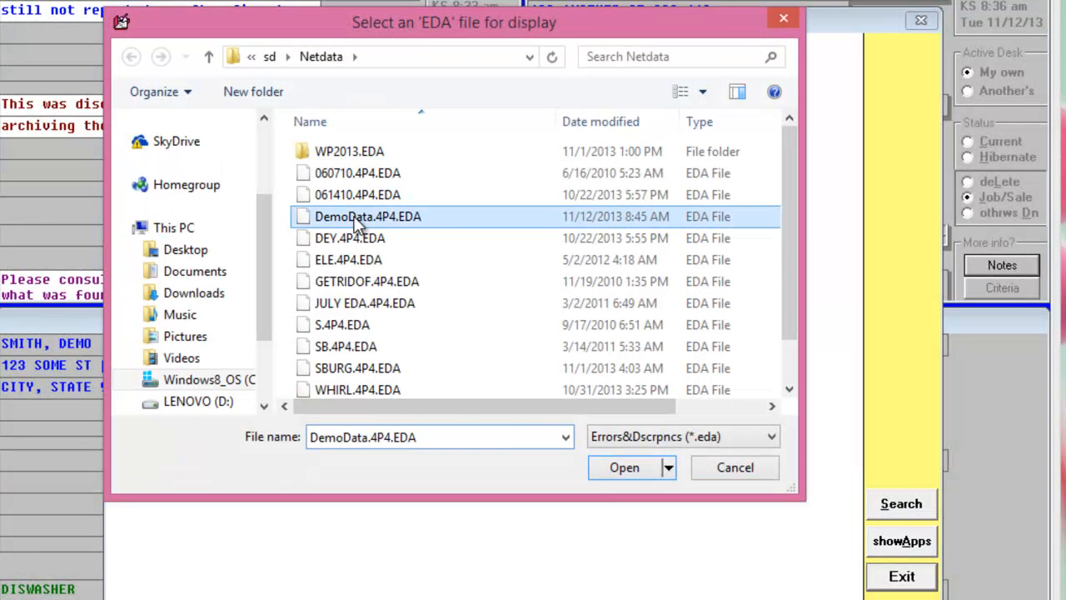
{"action": "left_click", "coordinate": [621, 469]}
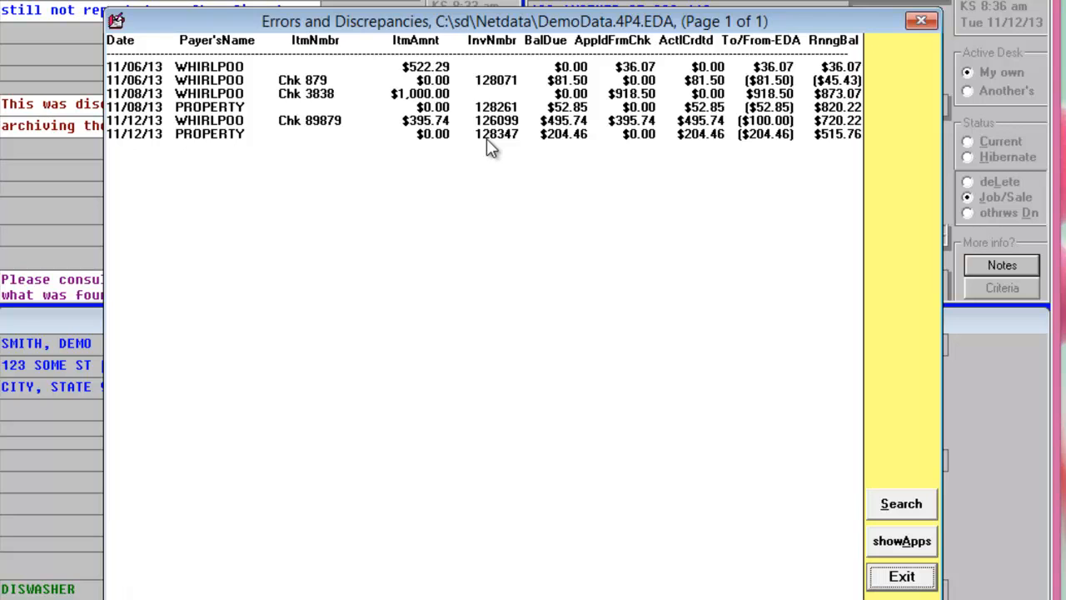
{"action": "key", "text": "alt+a"}
{"action": "key", "text": "Escape"}
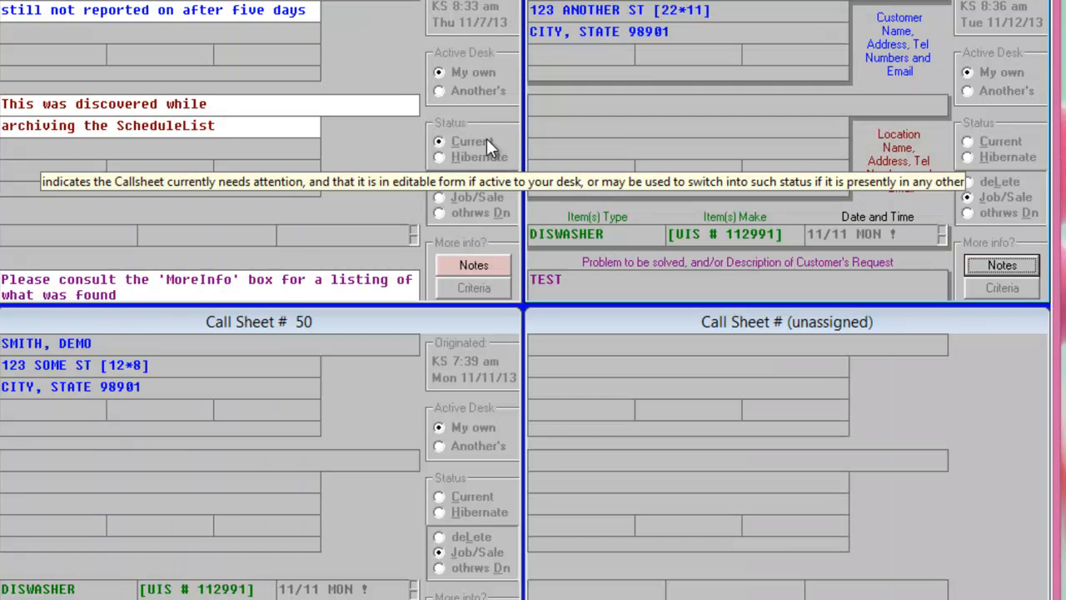